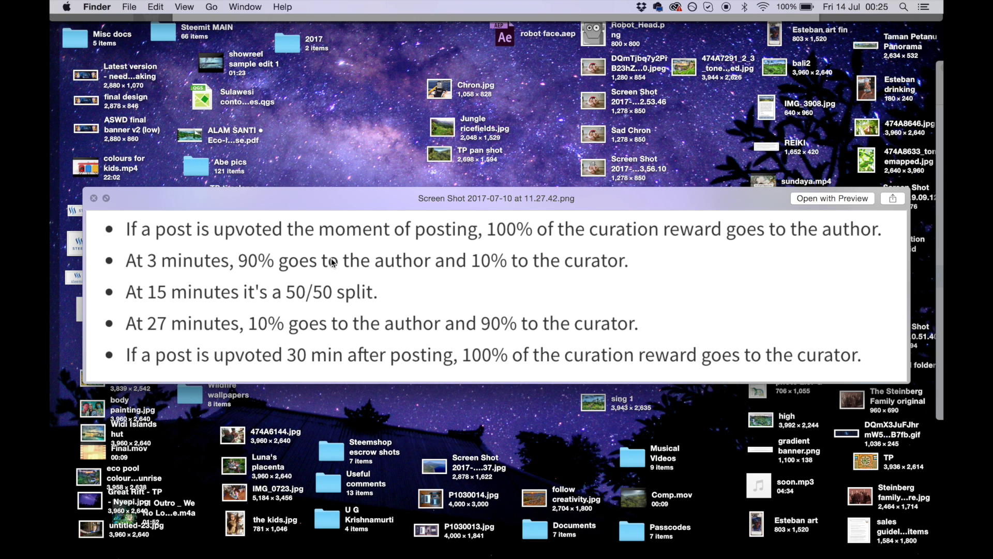
Close the curation-reward screenshot preview and return to Opera showing the Bali Bitcoin meetup post.
key(space)
key(super+Tab)
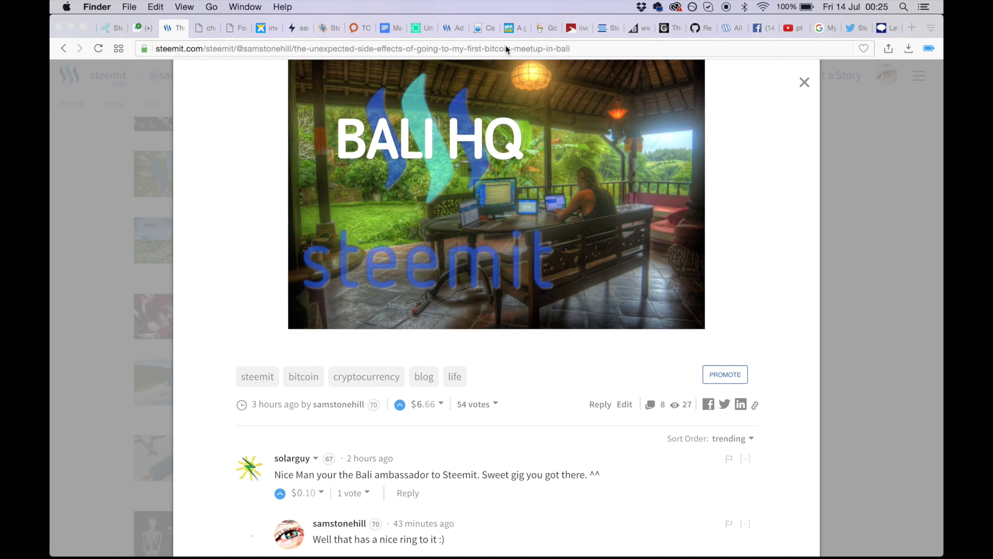
Select the Bali meetup post's web address and switch to the steemit.chat FollowMe channel.
click(537, 48)
key(super+c)
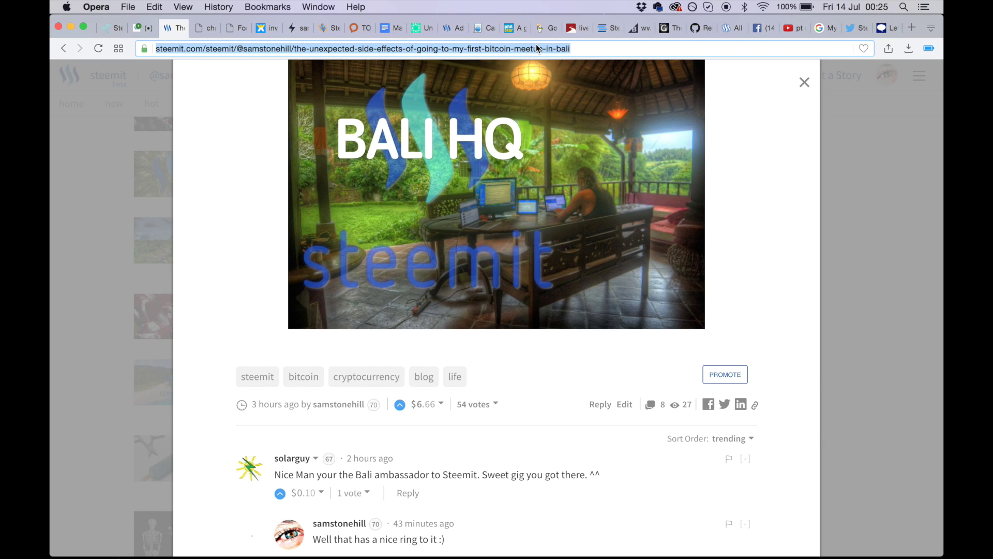
click(143, 33)
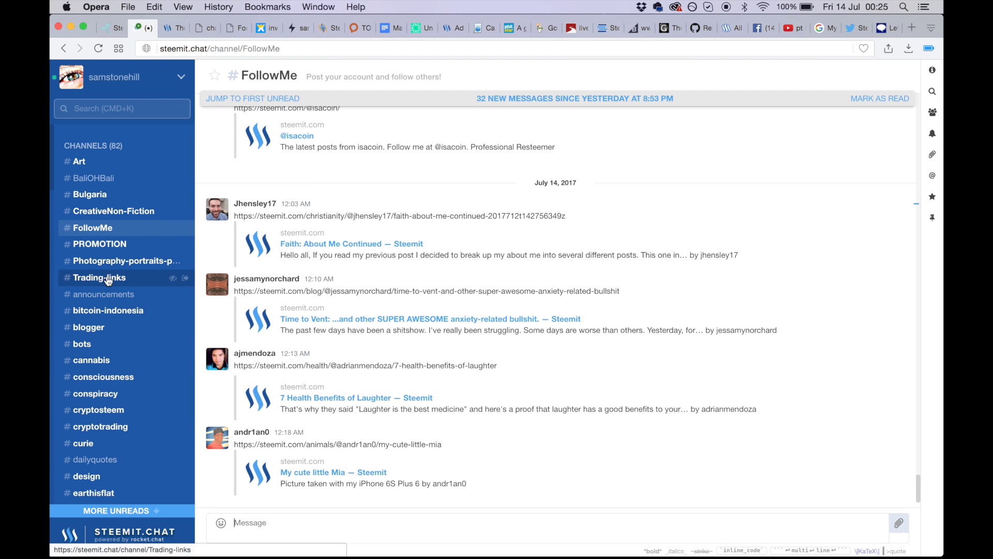
Paste the meetup post's URL into the FollowMe message and type '[>](' after it.
scroll(108, 279, down, 3)
scroll(108, 280, down, 12)
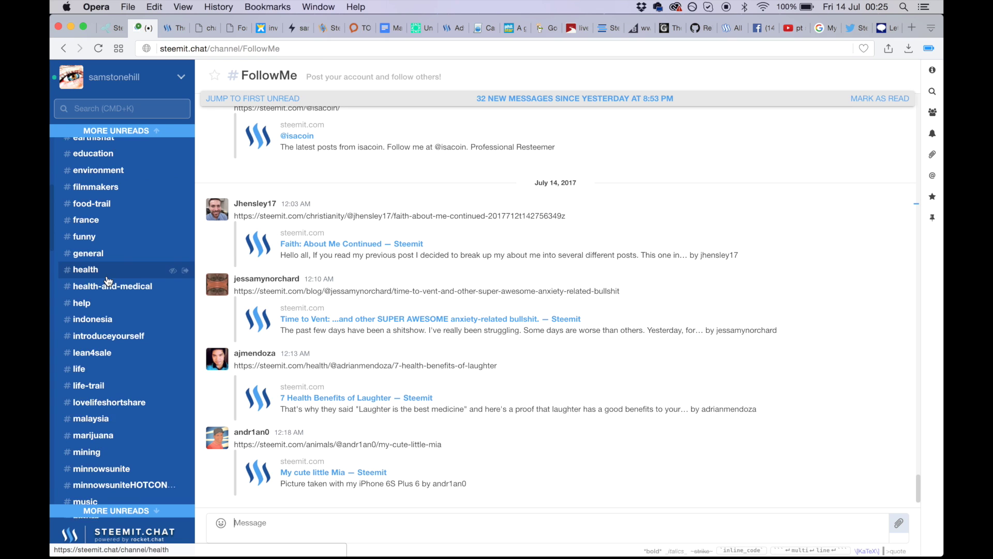
scroll(107, 280, down, 10)
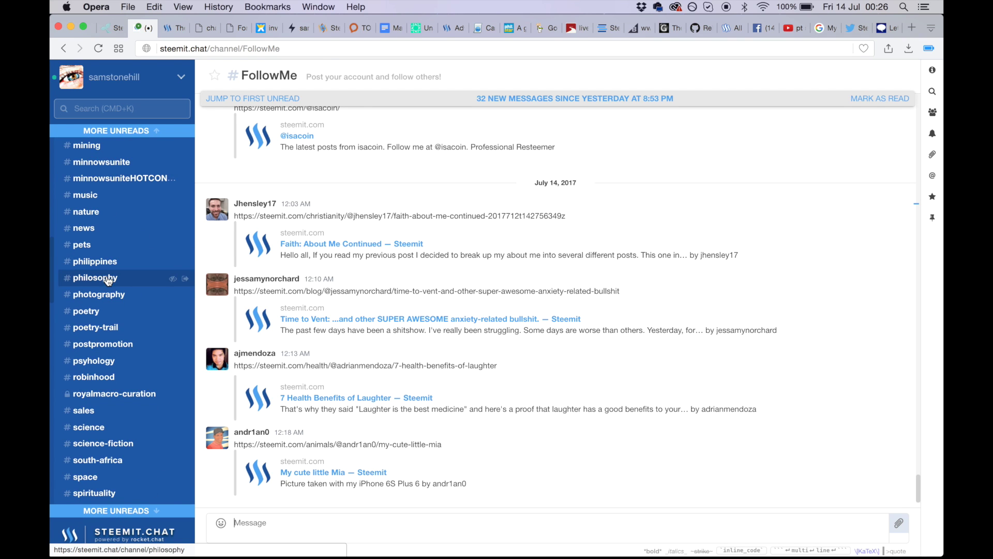
scroll(108, 280, up, 20)
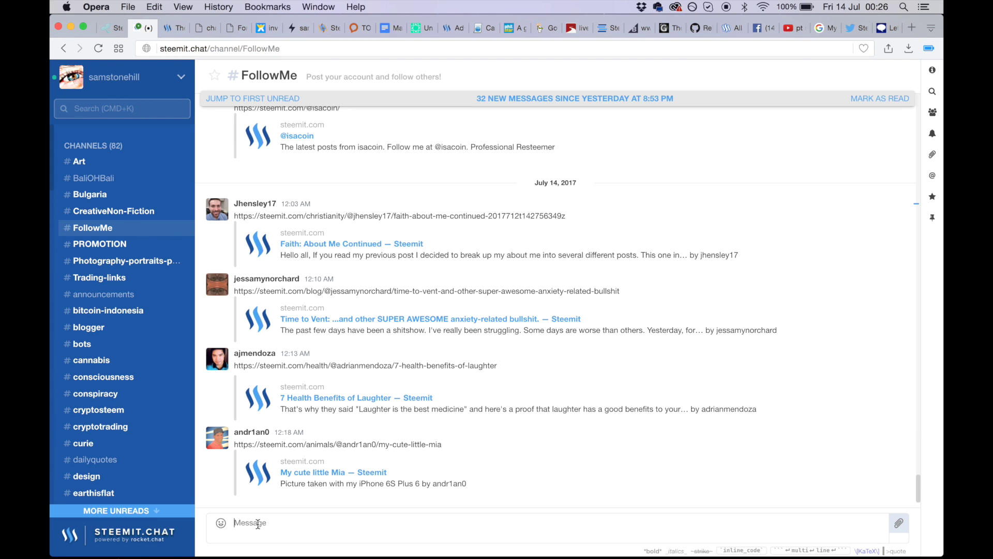
key(super+v)
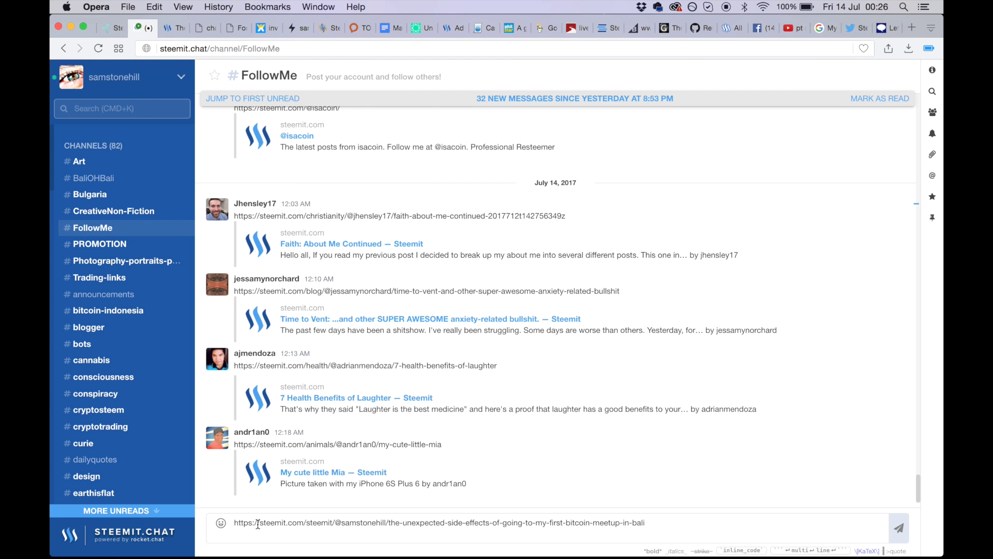
text([)
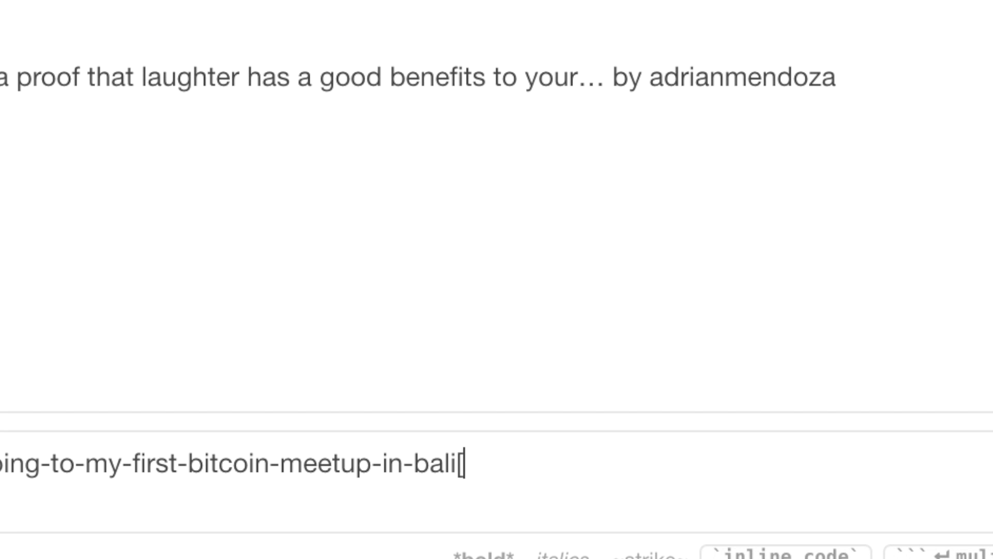
text(>]()
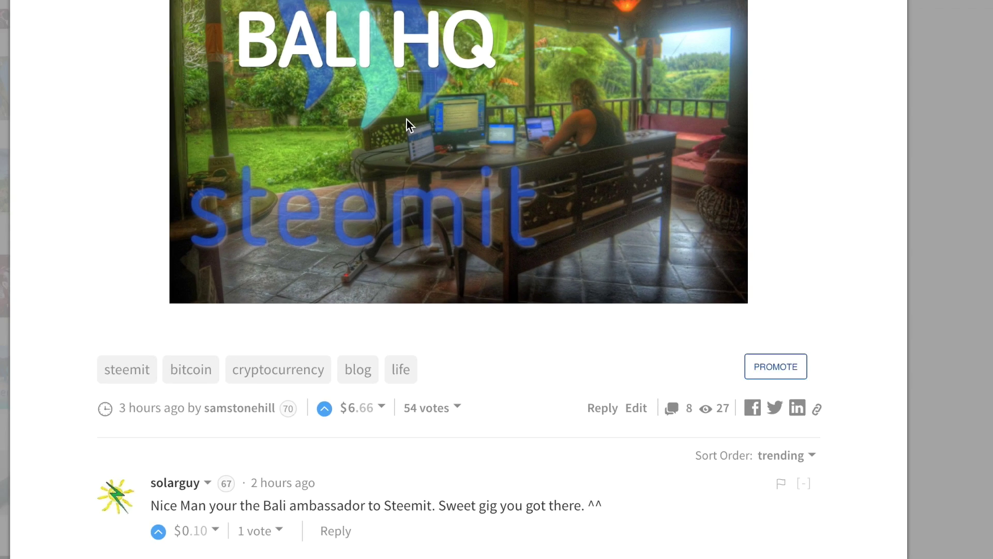
Copy the bamboo header image's address from the post, then return to the FollowMe chat.
scroll(498, 219, up, 15)
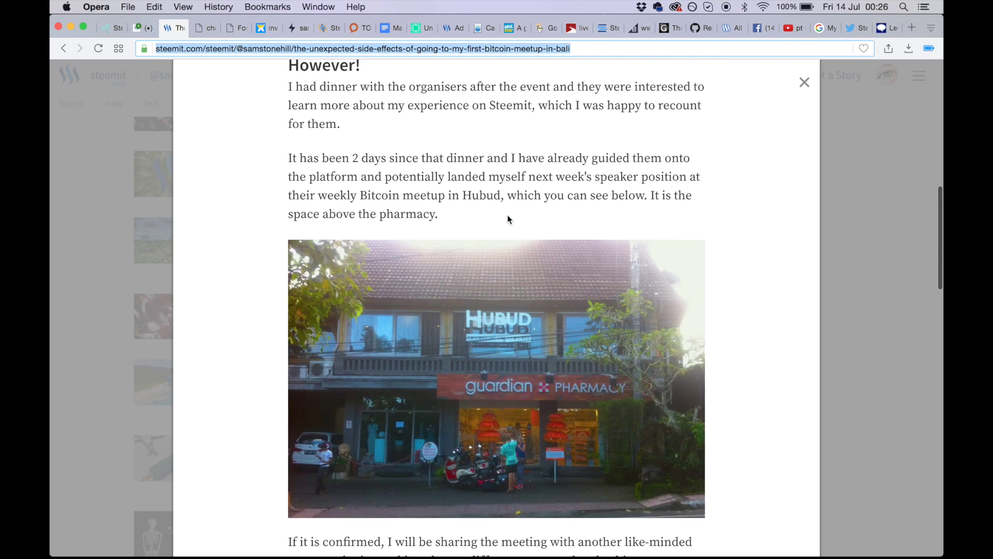
scroll(508, 215, up, 5)
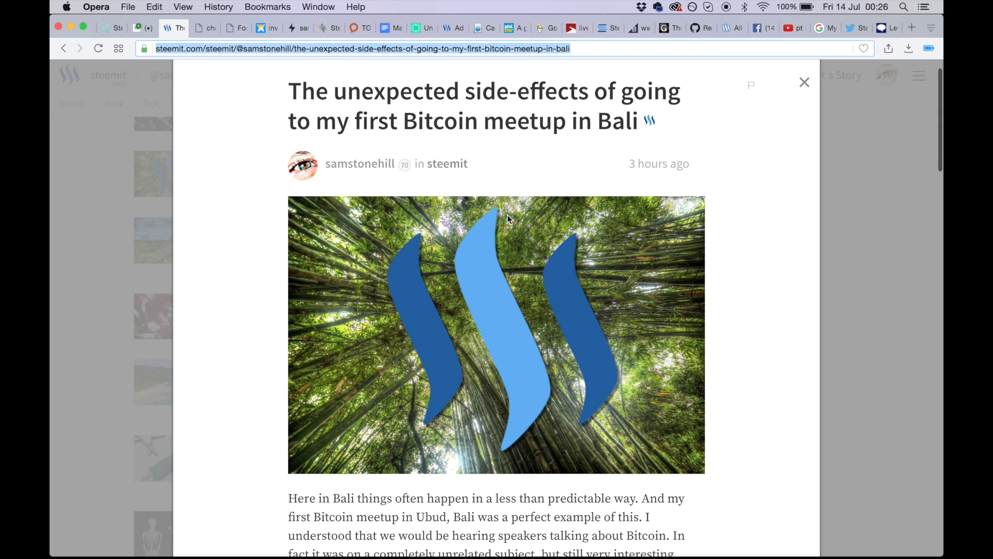
right_click(508, 324)
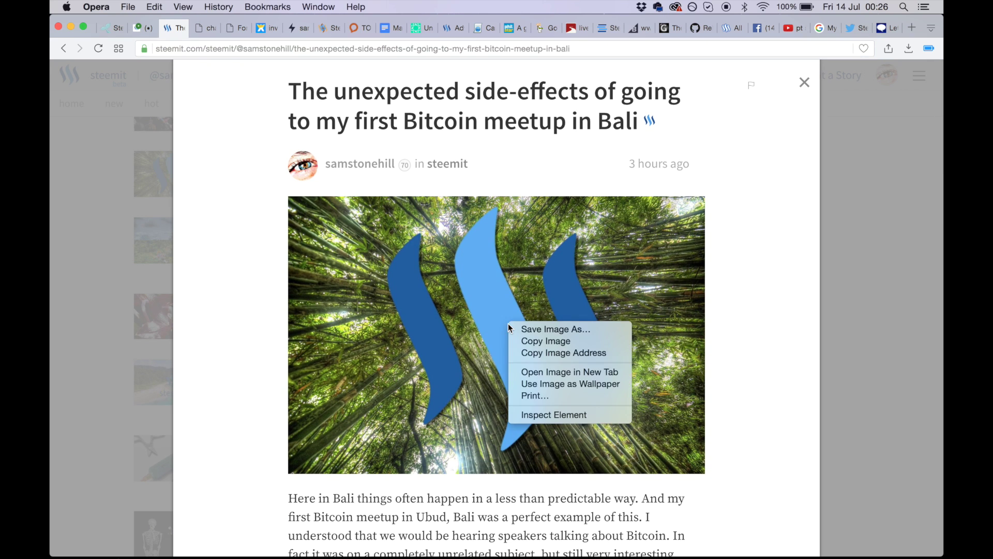
click(553, 349)
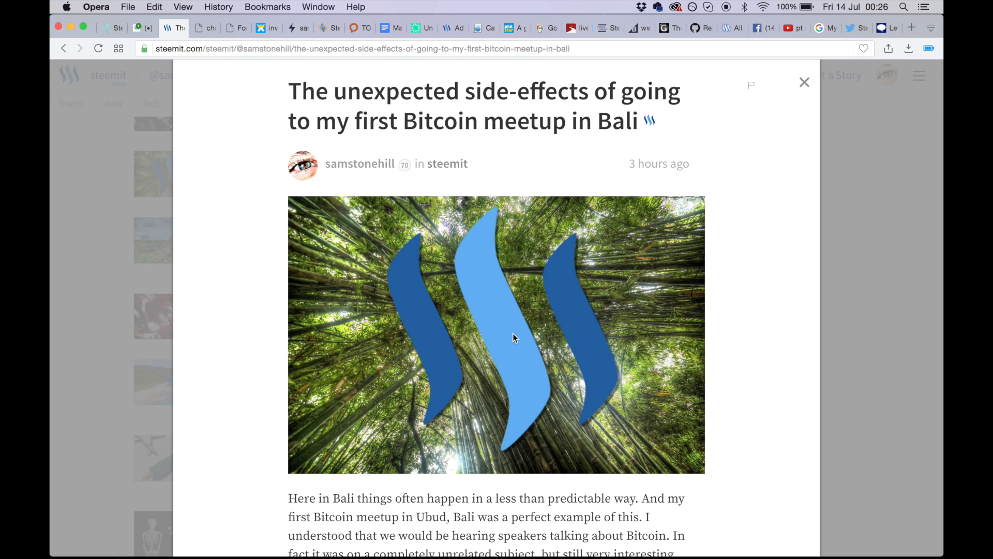
right_click(515, 337)
click(551, 363)
click(145, 28)
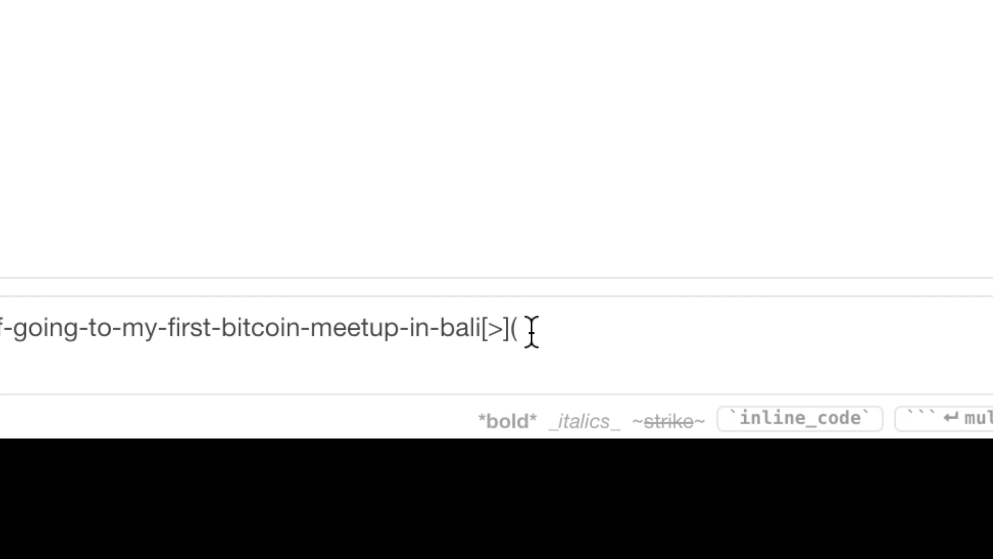
Append the image address and ')' to the FollowMe message, select it all, and send it.
key(ctrl+v)
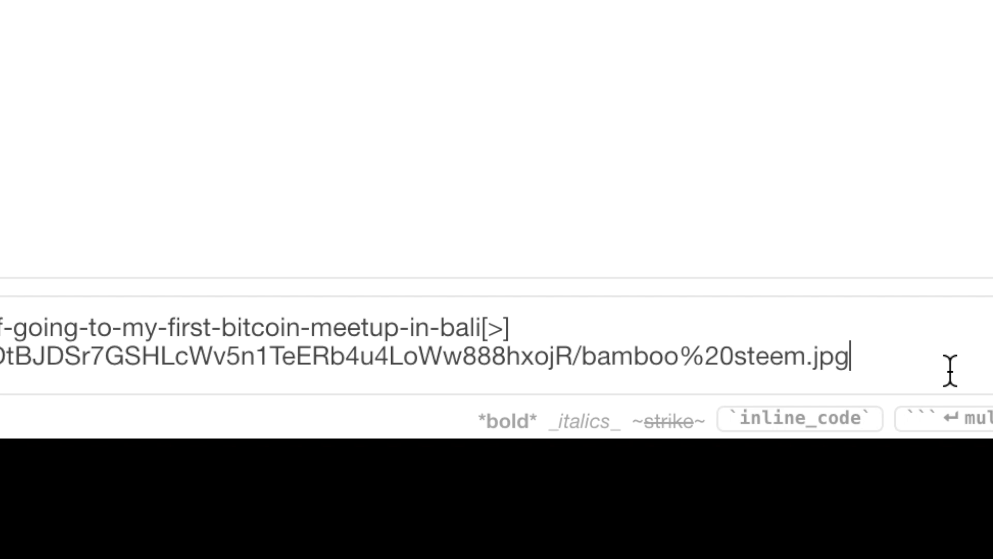
text())
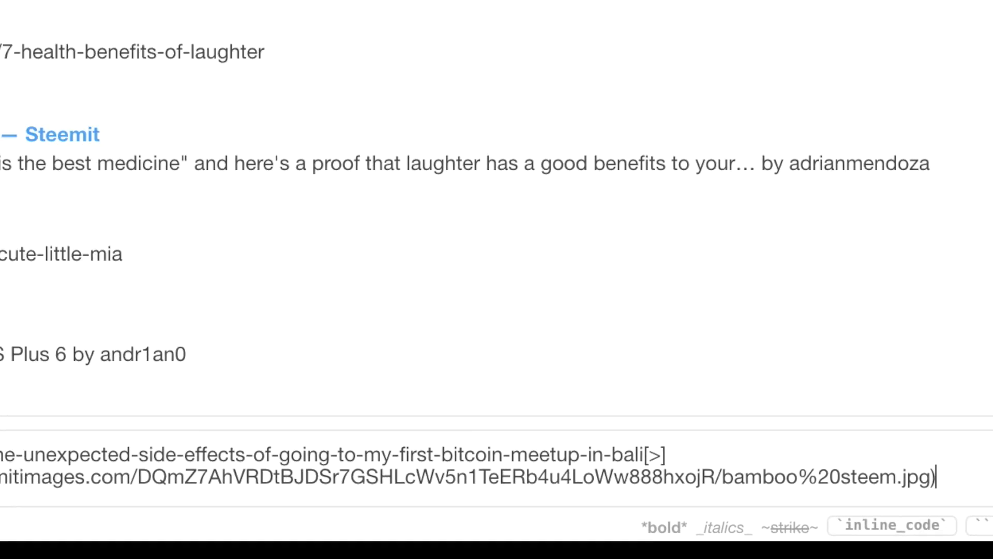
key(ctrl+a)
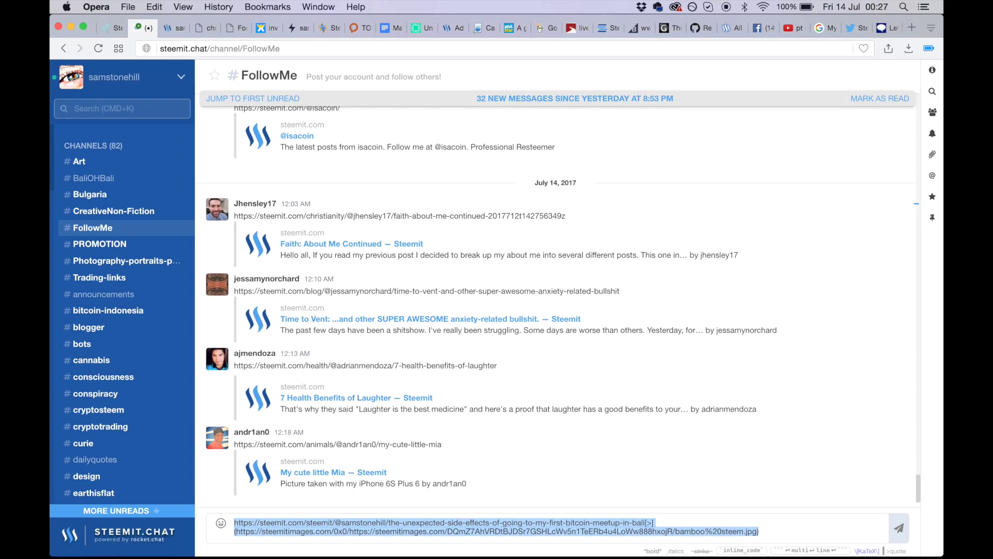
key(Return)
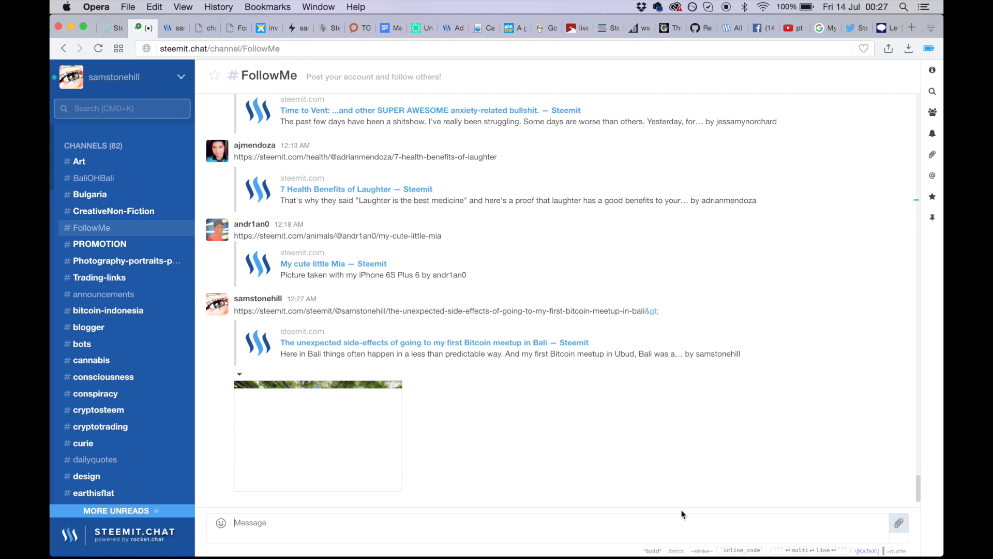
Paste and send the meetup link with bamboo image in the PROMOTION channel.
click(121, 247)
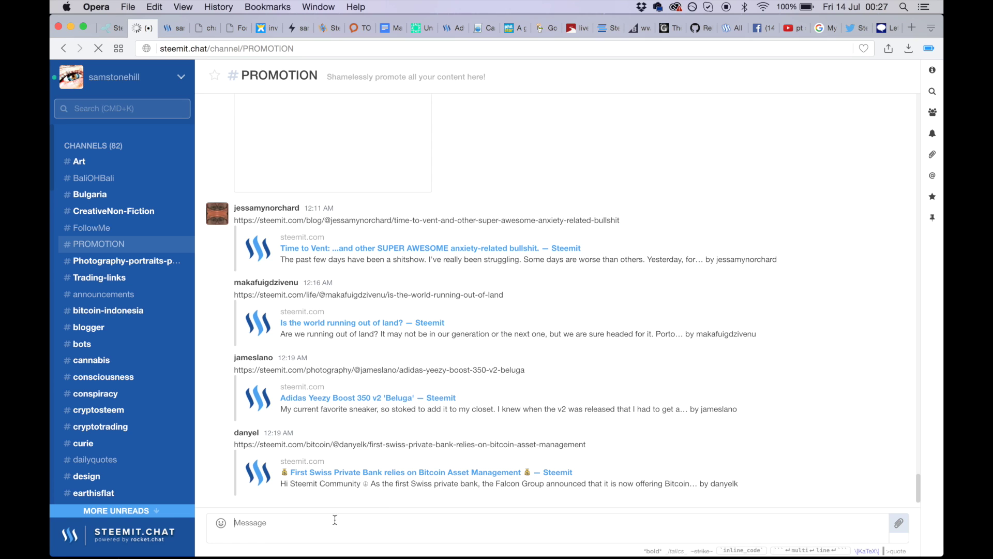
key(super+v)
key(Return)
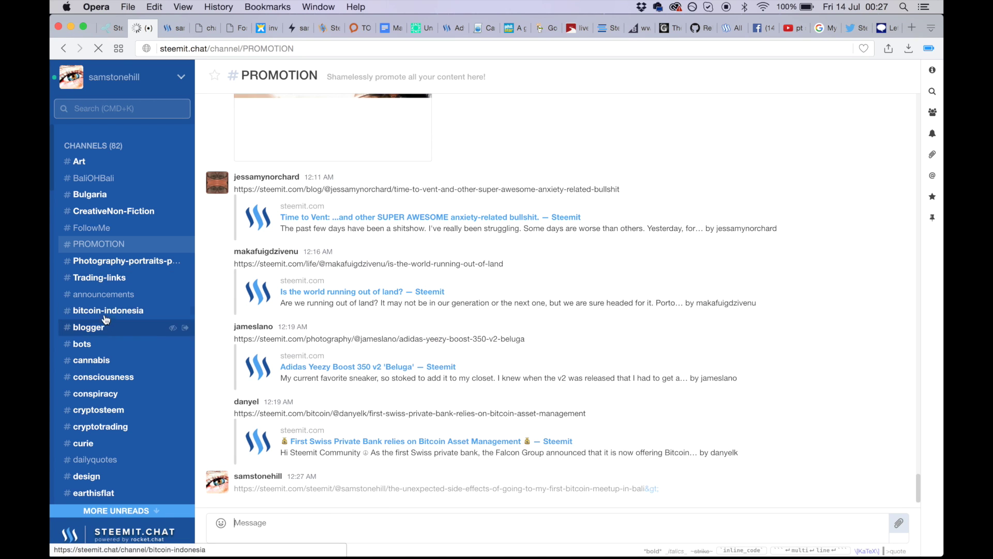
Paste and send the same meetup link message in the blogger channel.
click(88, 327)
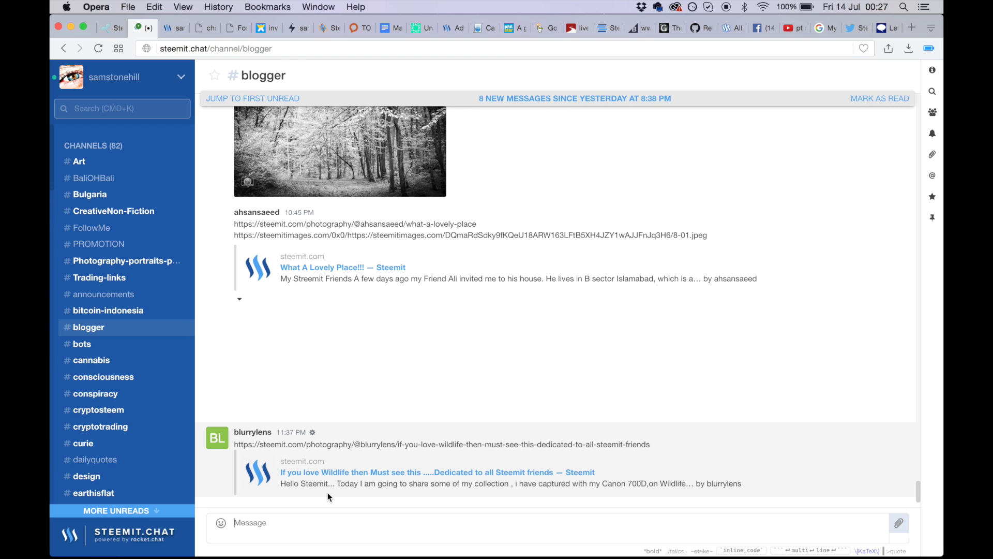
key(super+v)
key(Return)
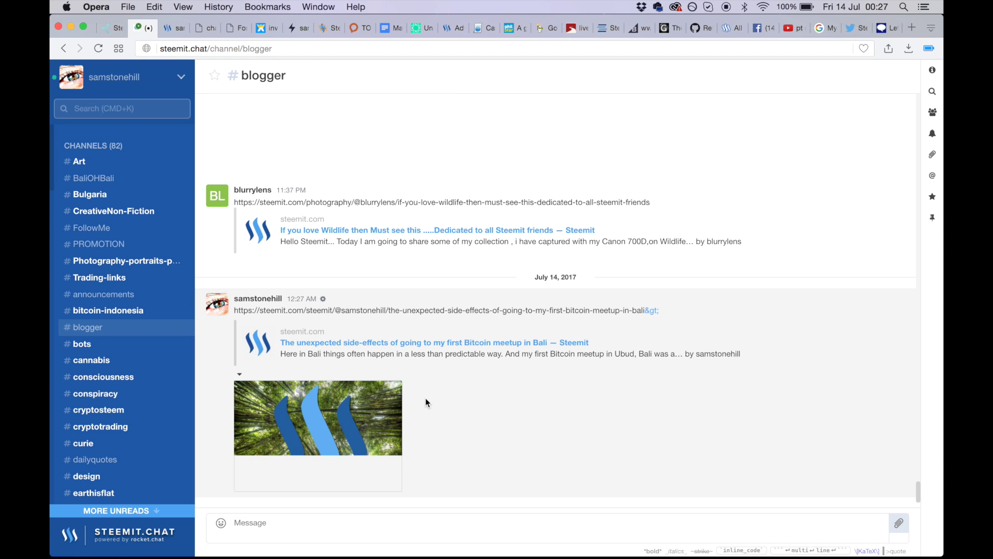
Send the Bali meetup link with bamboo image in the education channel.
scroll(114, 394, down, 4)
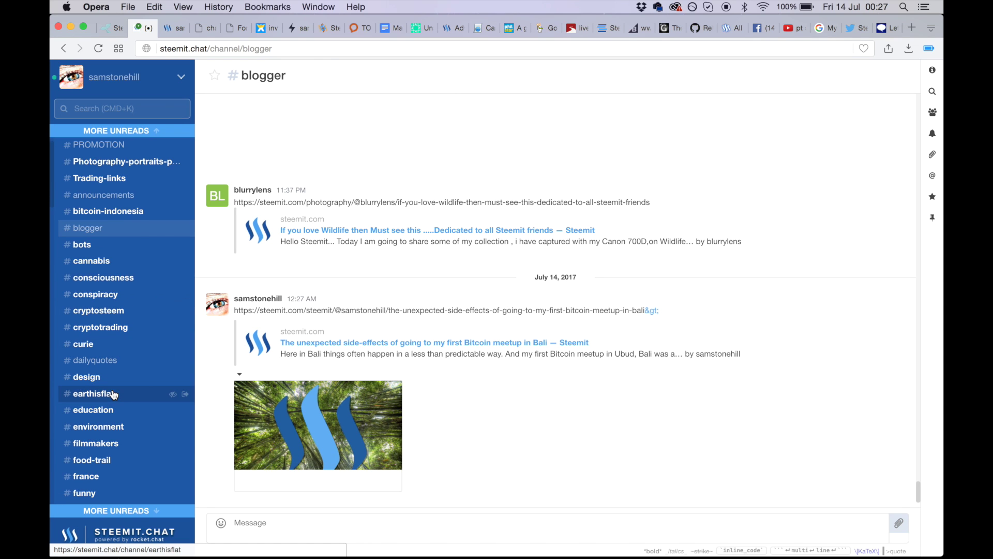
scroll(114, 395, down, 5)
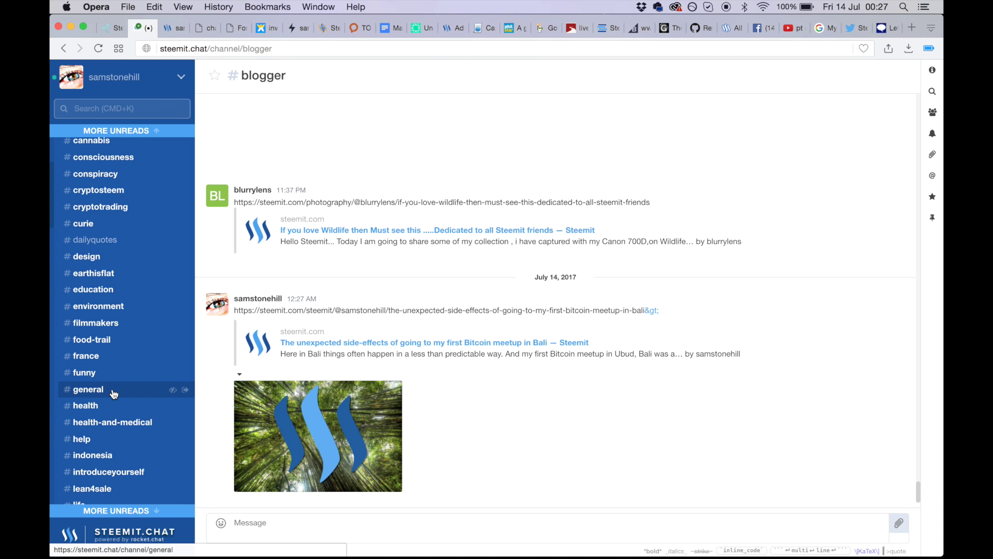
scroll(114, 394, down, 3)
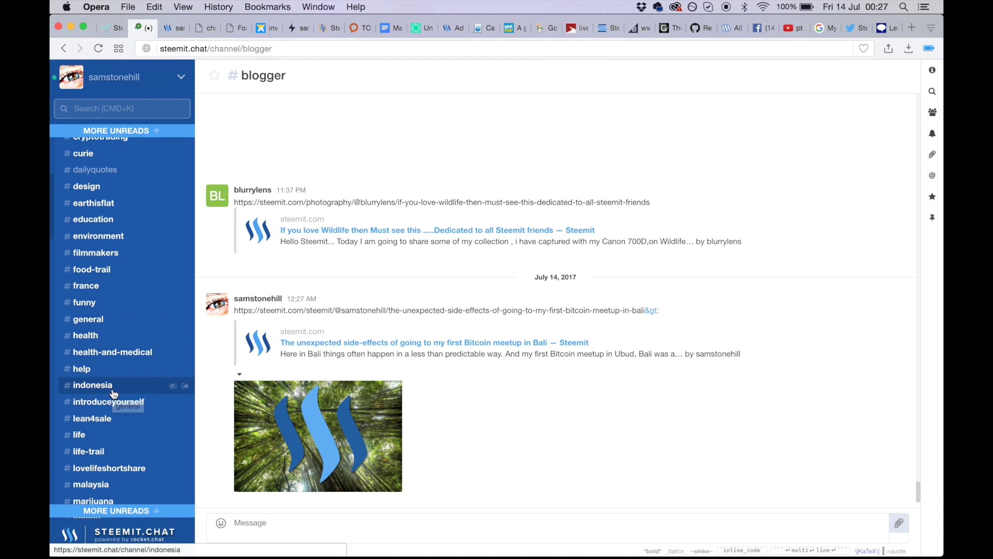
click(110, 227)
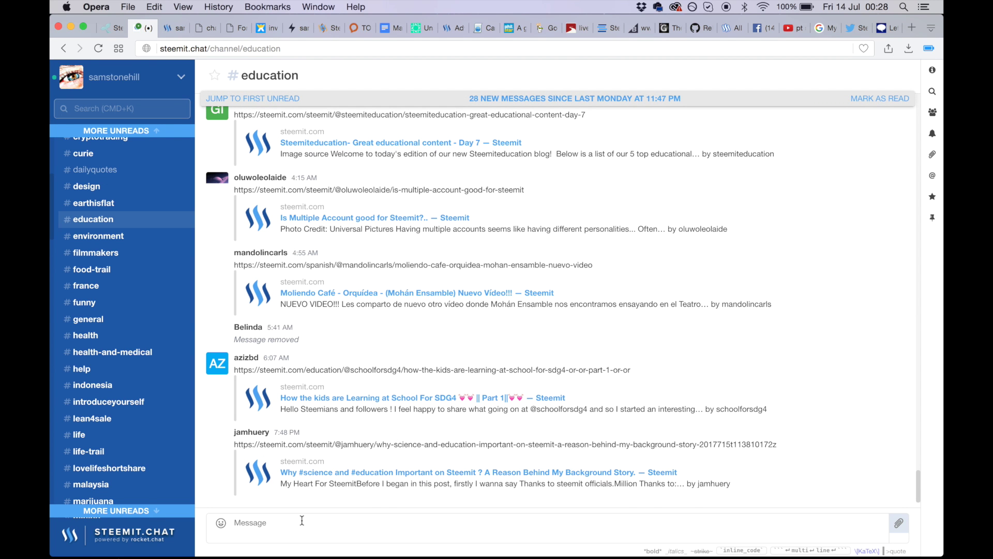
click(303, 520)
key(Return)
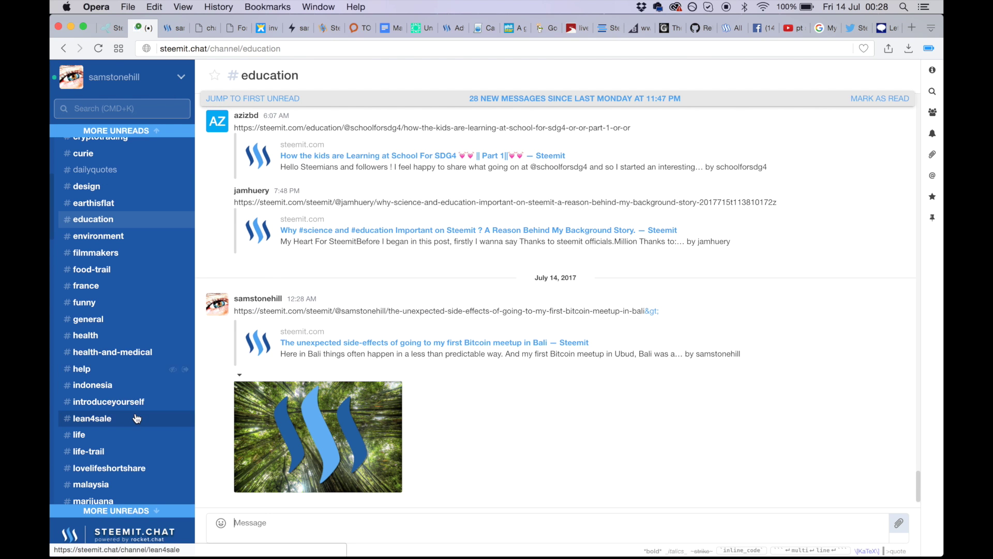
Find and open the minnowsunite channel in the sidebar.
scroll(136, 417, down, 4)
scroll(137, 418, up, 3)
scroll(137, 418, down, 3)
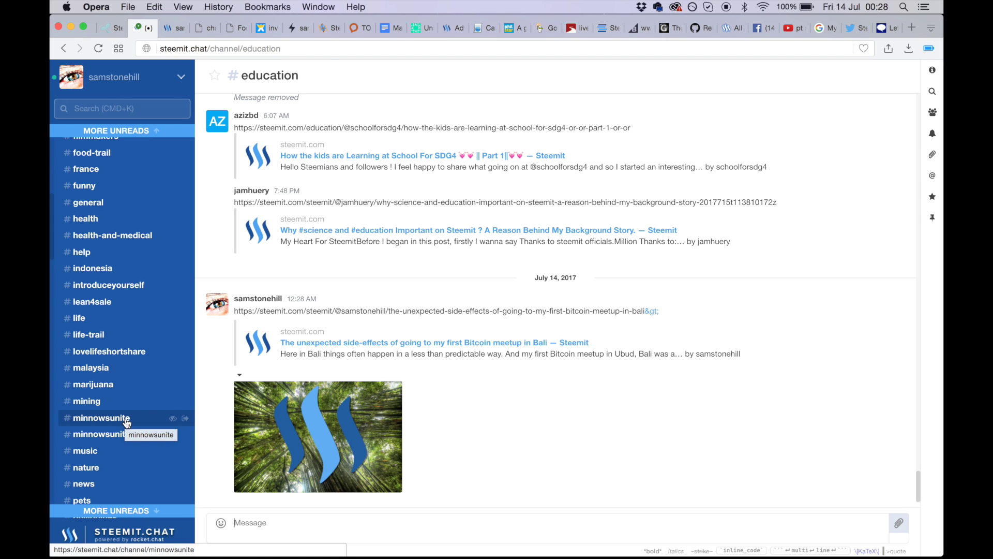
click(127, 420)
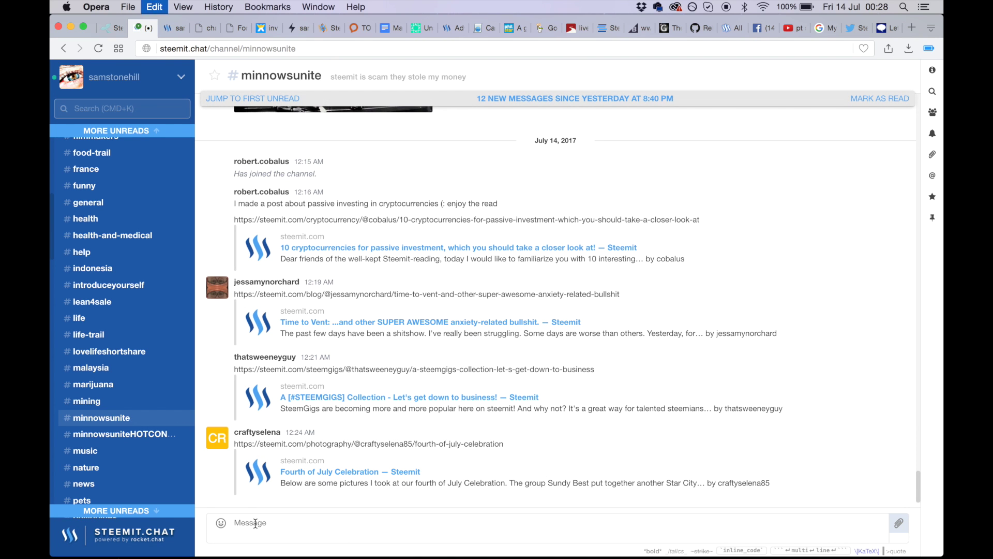
Post the meetup link in minnowsunite, then open the BaliOHBali channel from the sidebar top.
key(super+v)
key(Return)
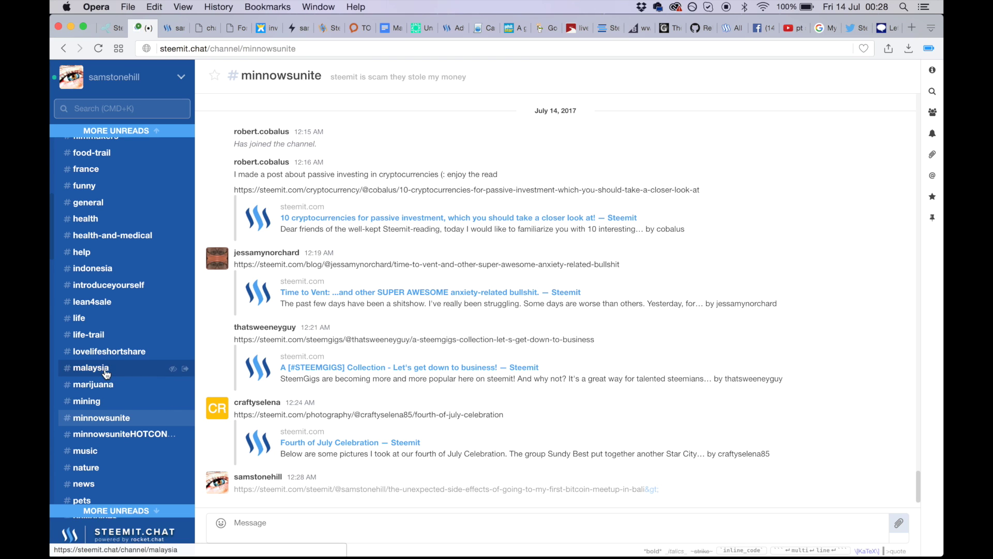
scroll(105, 380, up, 2)
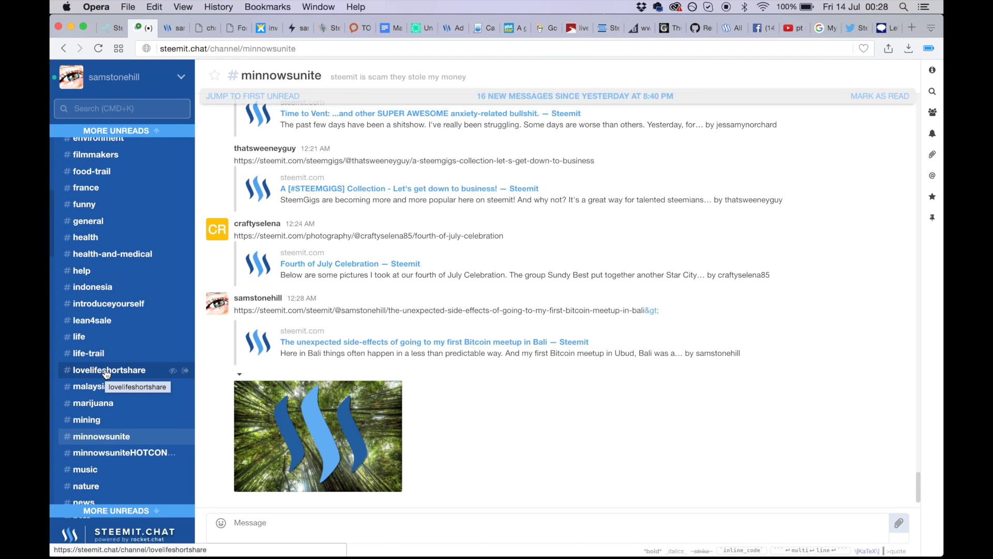
scroll(107, 374, up, 2)
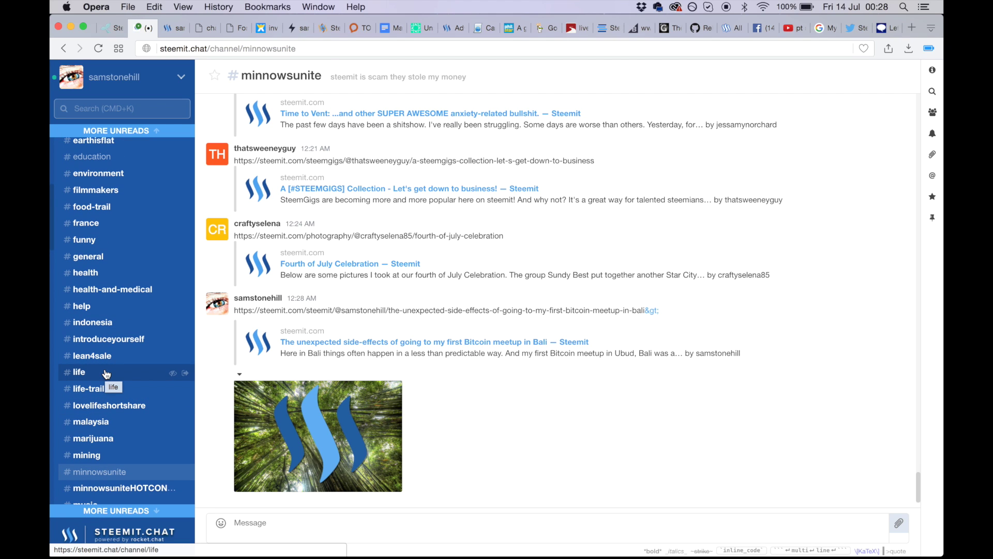
scroll(106, 373, down, 10)
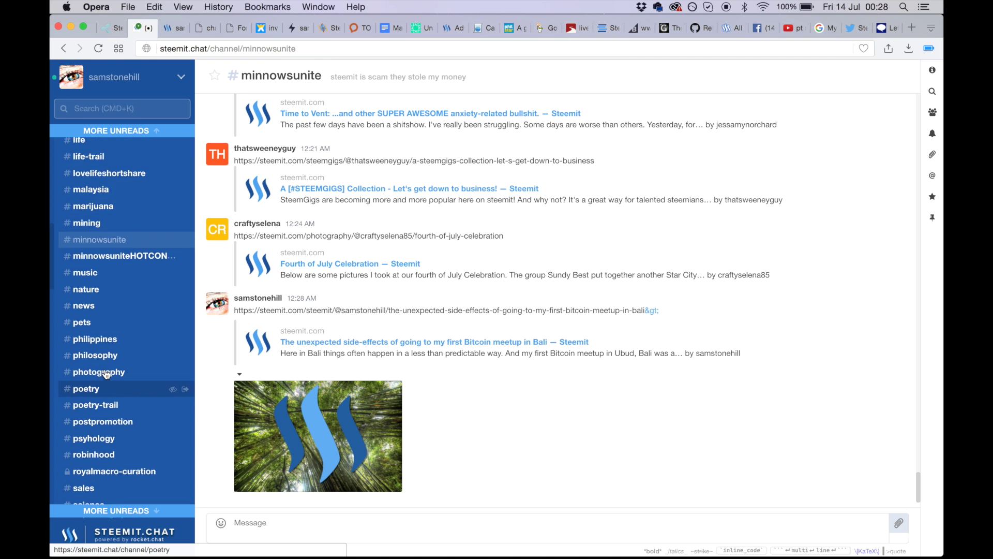
scroll(106, 374, up, 20)
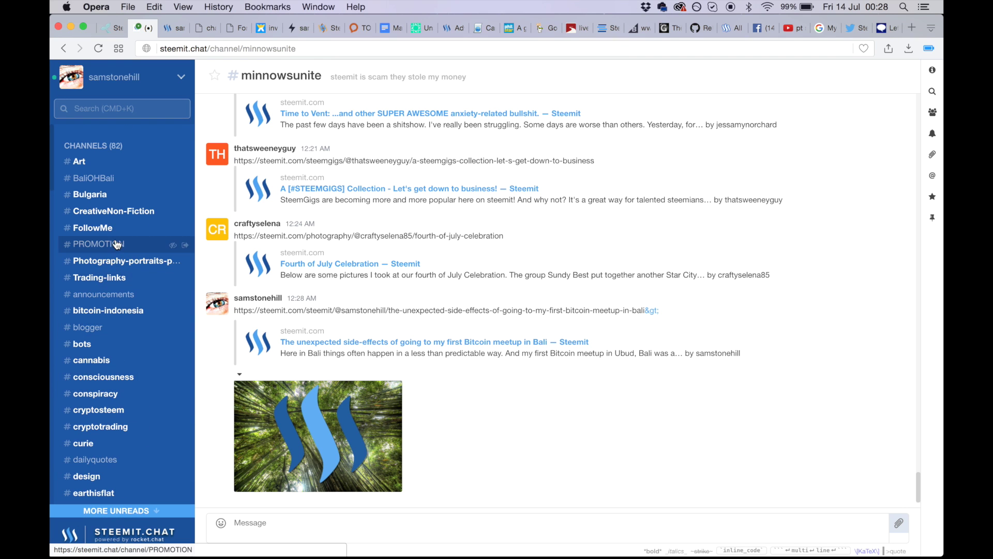
click(108, 179)
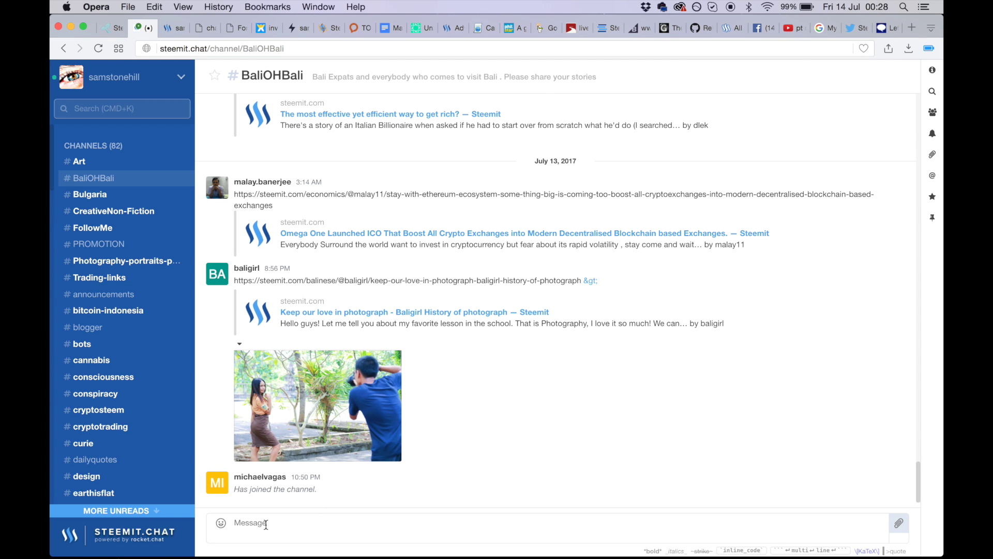
Paste and send the Bali meetup link with bamboo image to BaliOHBali.
key(cmd+v)
key(Return)
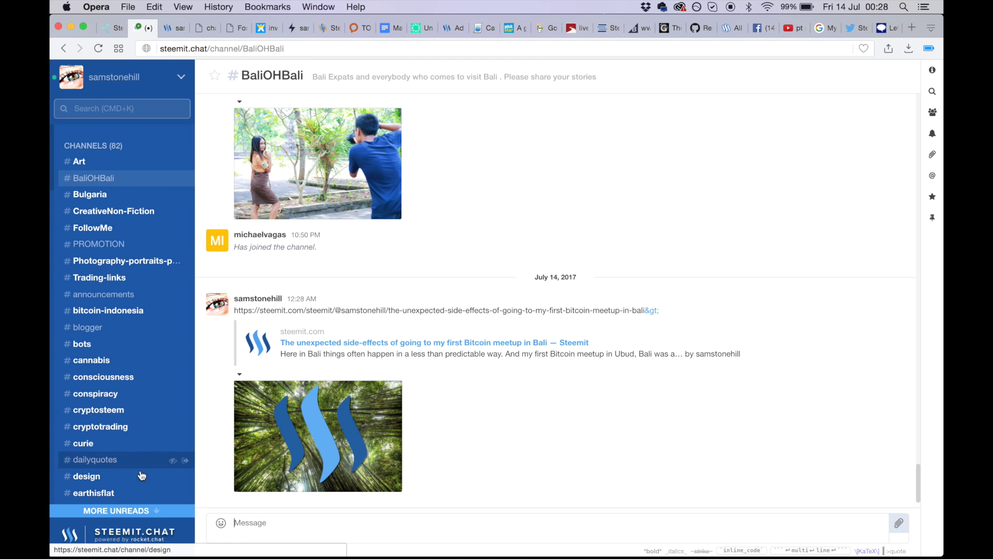
scroll(141, 461, down, 15)
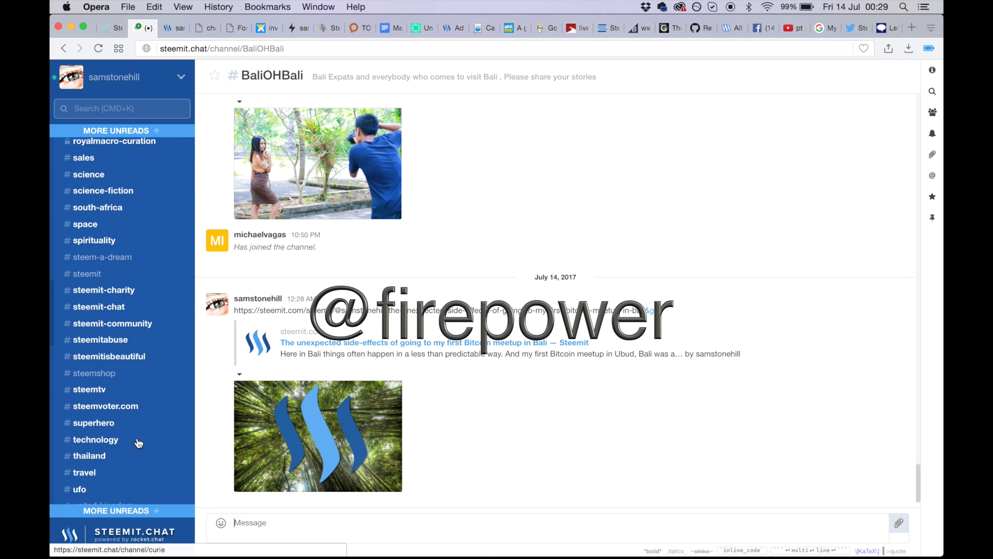
scroll(138, 442, down, 3)
scroll(138, 441, up, 15)
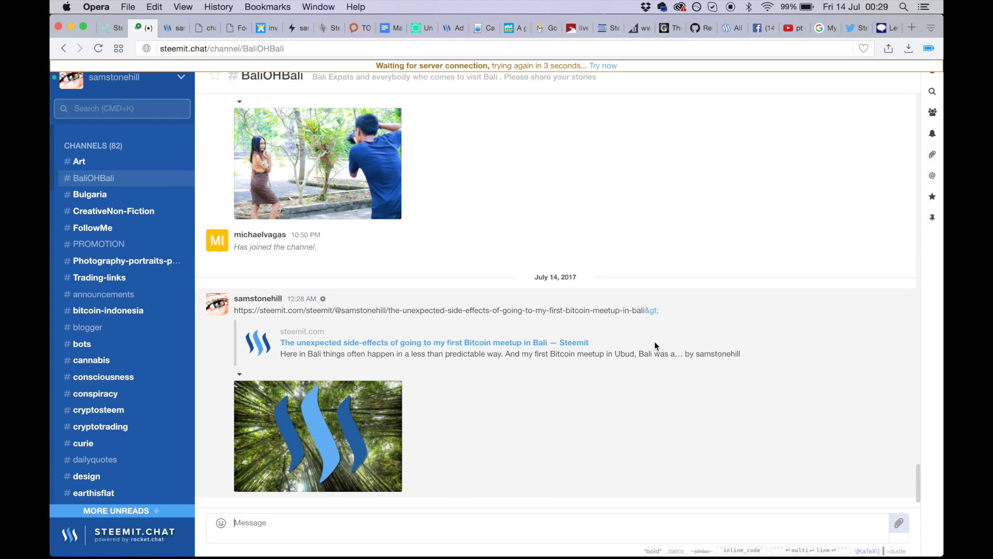
Open the postpromotion channel and retry the lost server connection so it loads.
scroll(139, 358, down, 6)
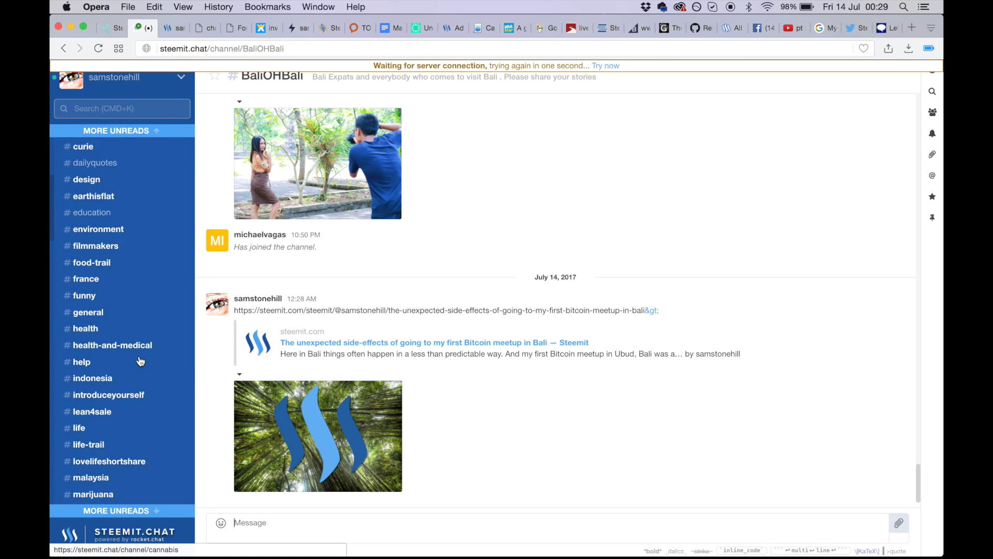
scroll(141, 361, down, 5)
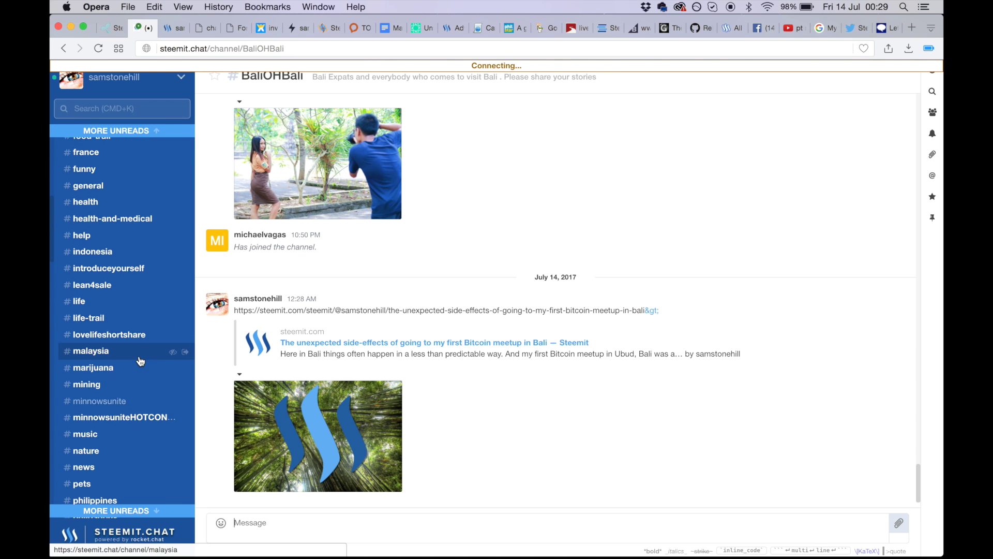
scroll(140, 361, down, 8)
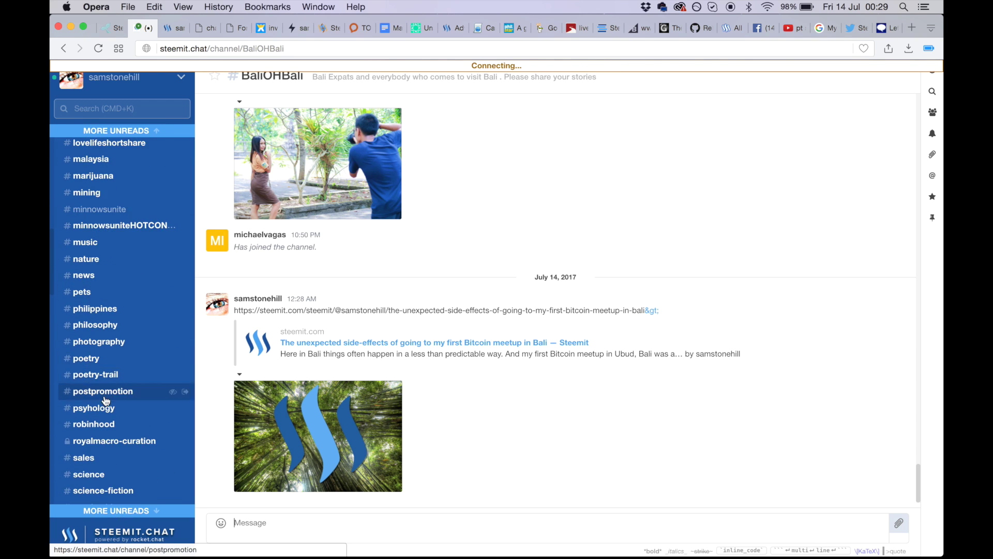
click(107, 398)
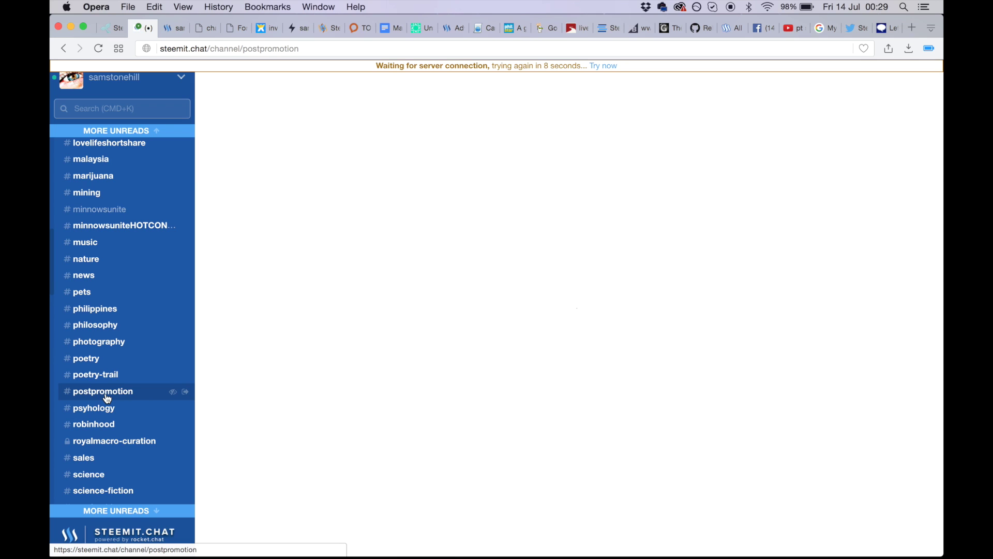
click(605, 66)
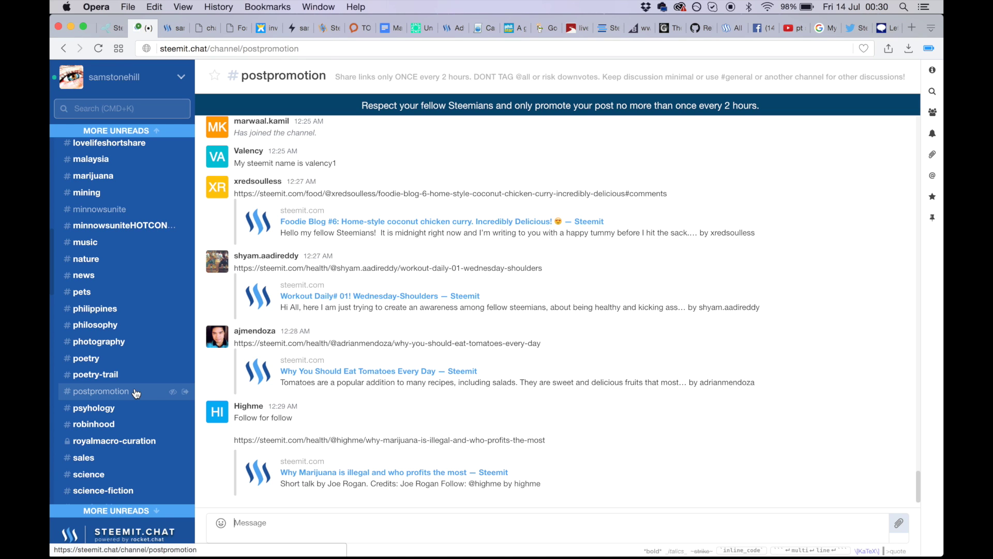
scroll(140, 392, down, 5)
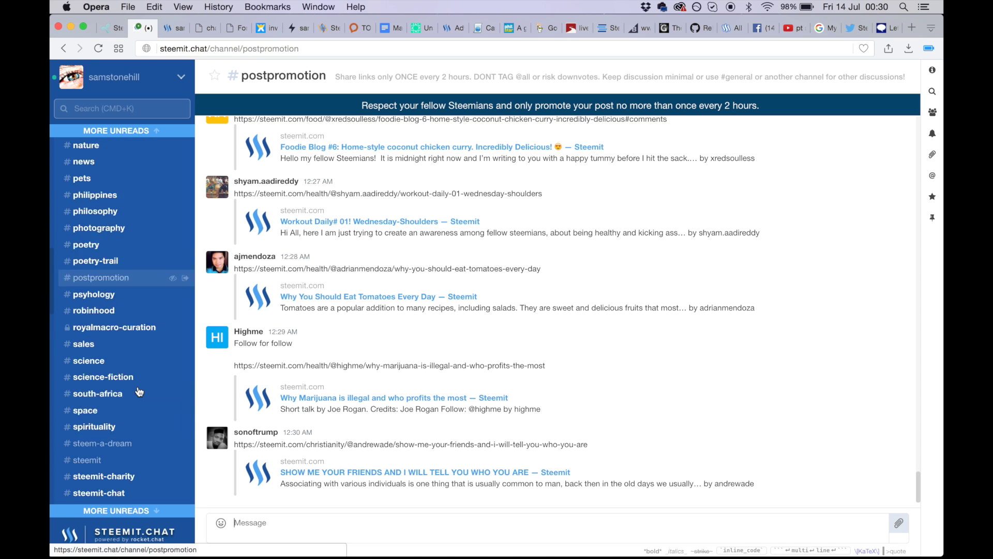